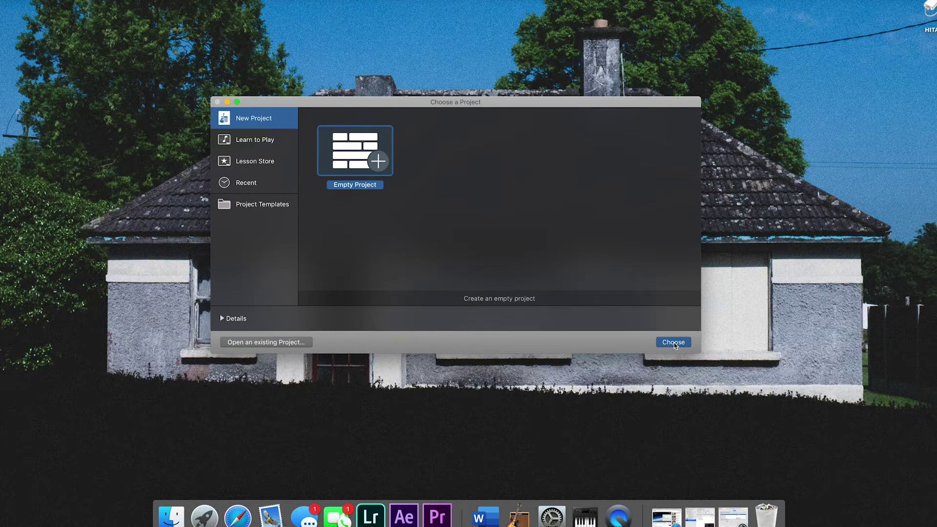
- Choose Empty Project in the project chooser to begin a new project
{"action": "left_click", "coordinate": [674, 343]}
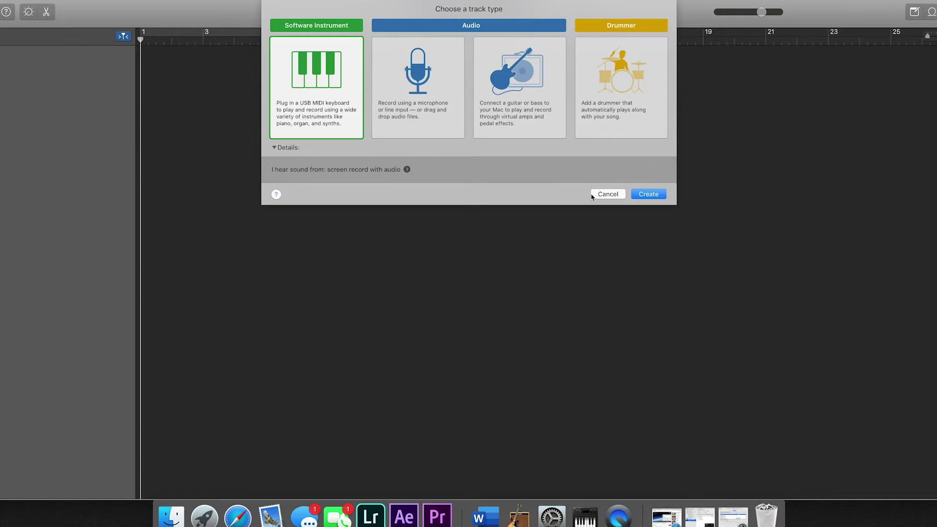
- Create a Software Instrument track using the Kit > SoCal sound and expand its Plug-ins section
{"action": "left_click", "coordinate": [645, 195]}
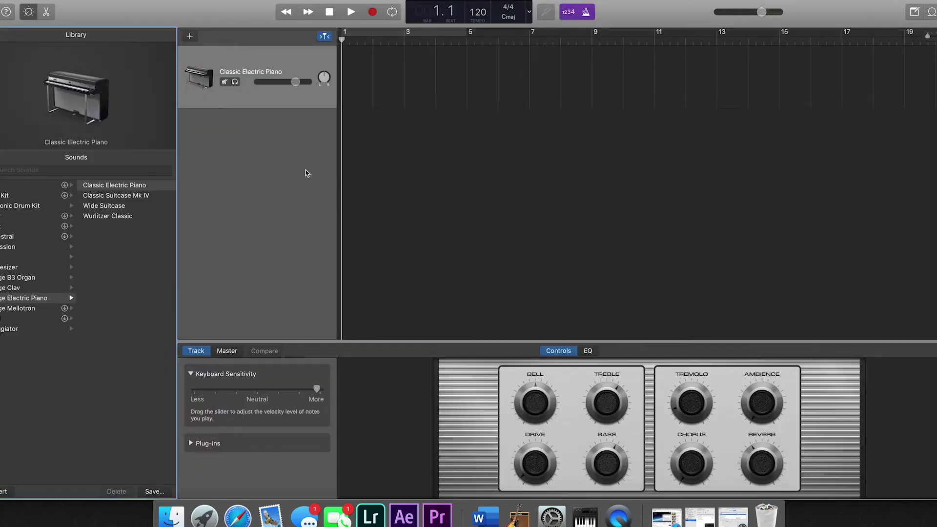
{"action": "left_click", "coordinate": [31, 195]}
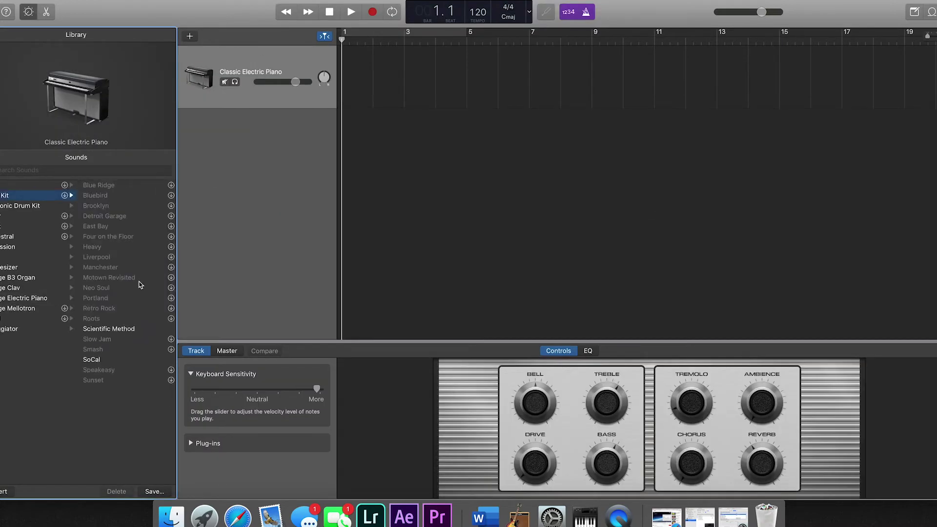
{"action": "left_click", "coordinate": [119, 359]}
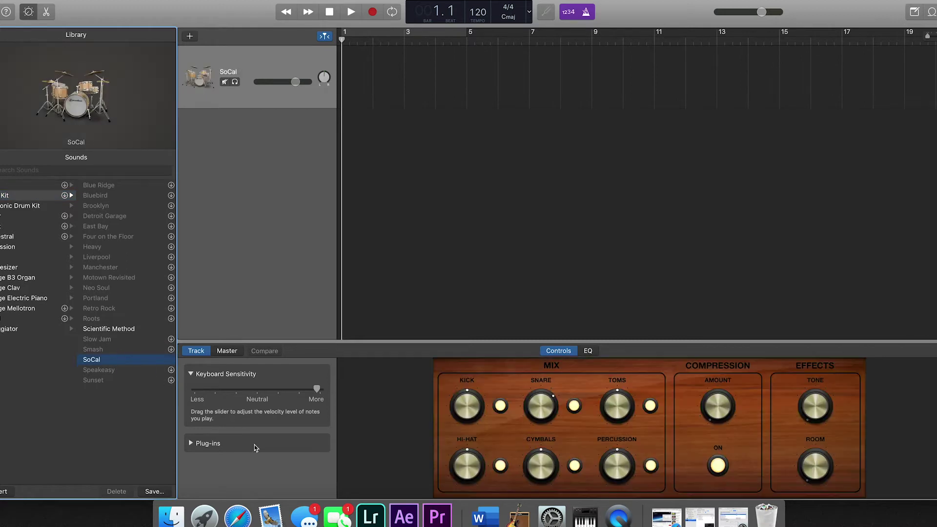
{"action": "left_click", "coordinate": [202, 440]}
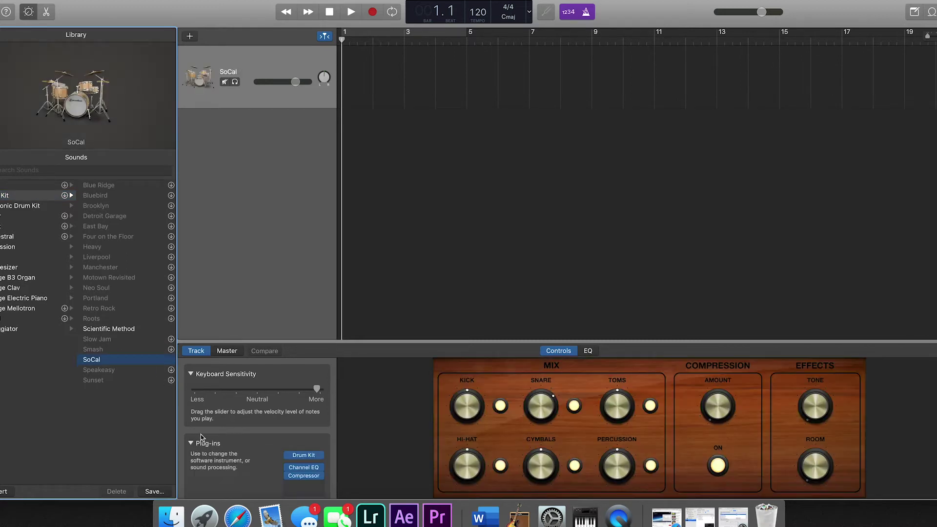
- Replace the Drum Kit plug-in with AU Instruments > Apple > AUSampler
{"action": "left_click", "coordinate": [322, 458]}
{"action": "mouse_move", "coordinate": [323, 462]}
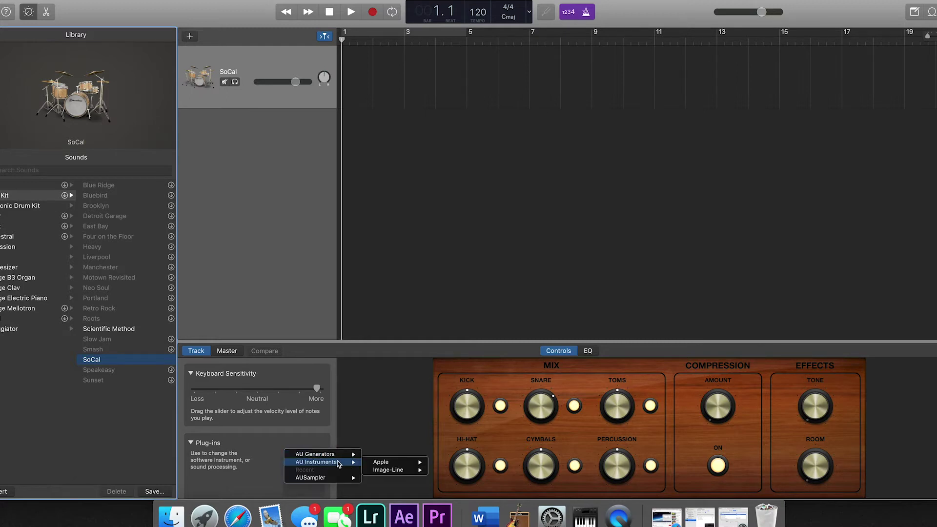
{"action": "mouse_move", "coordinate": [385, 462]}
{"action": "mouse_move", "coordinate": [452, 471]}
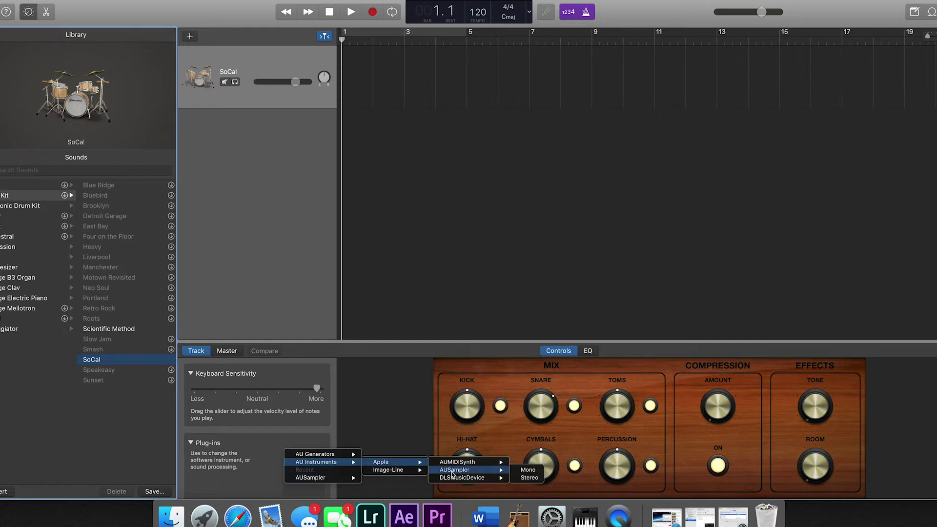
{"action": "left_click", "coordinate": [449, 474]}
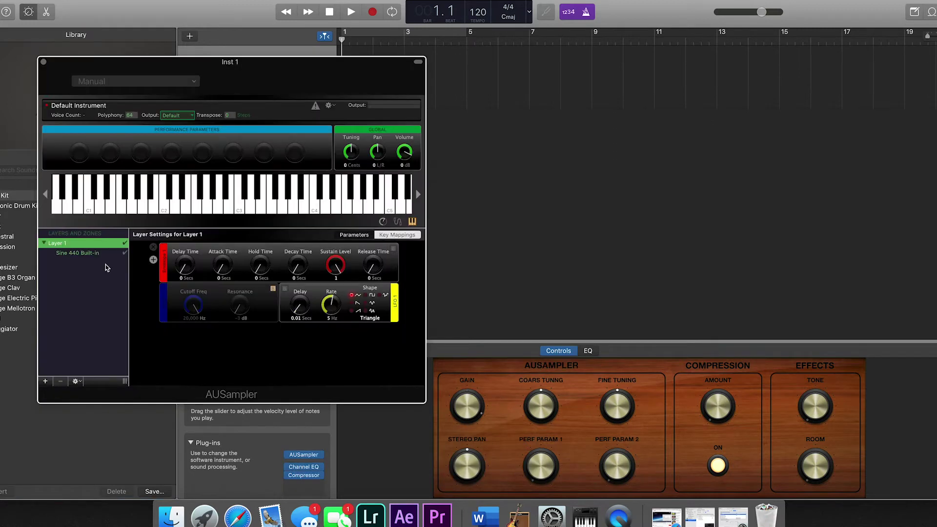
- Load the 'first keymapping' preset, expand Layer 2, and select the grit snare.wav zone
{"action": "left_click", "coordinate": [151, 79]}
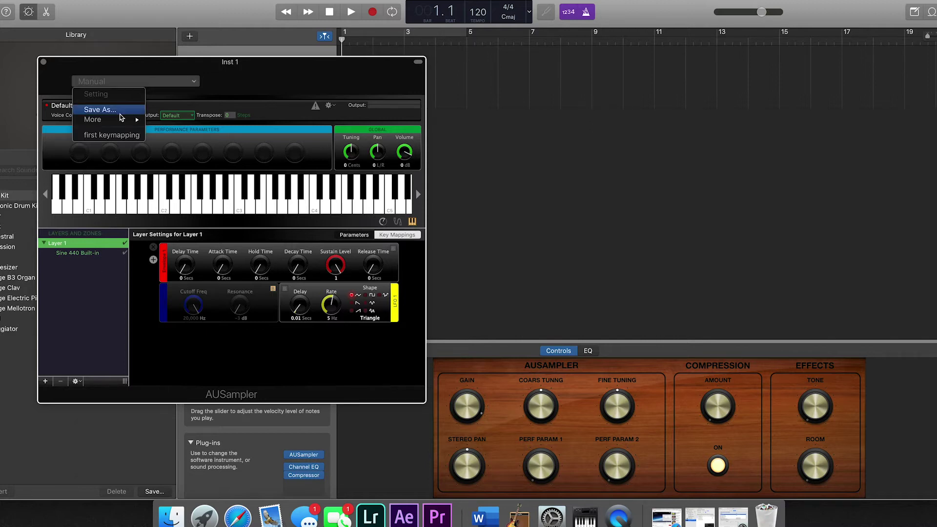
{"action": "left_click", "coordinate": [109, 136]}
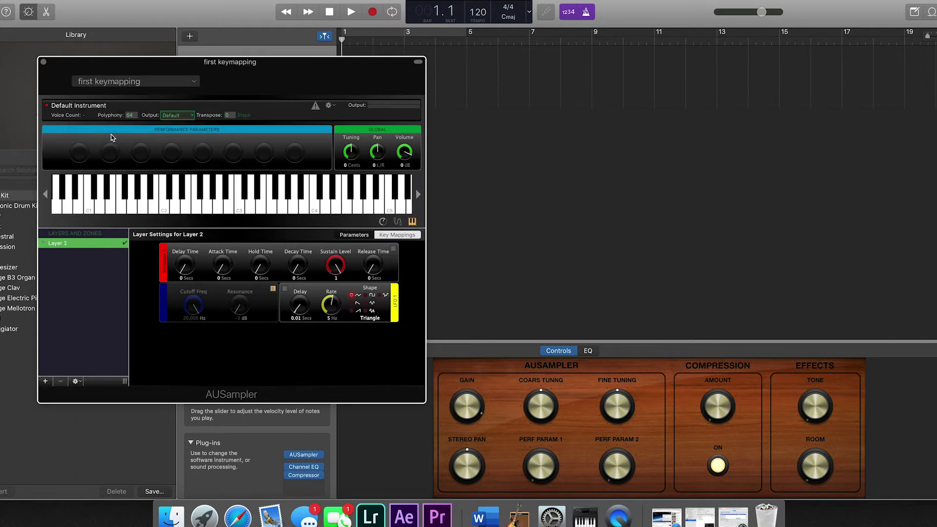
{"action": "left_click", "coordinate": [52, 244]}
{"action": "left_click", "coordinate": [46, 244]}
{"action": "left_click_drag", "start_coordinate": [62, 254], "coordinate": [87, 293]}
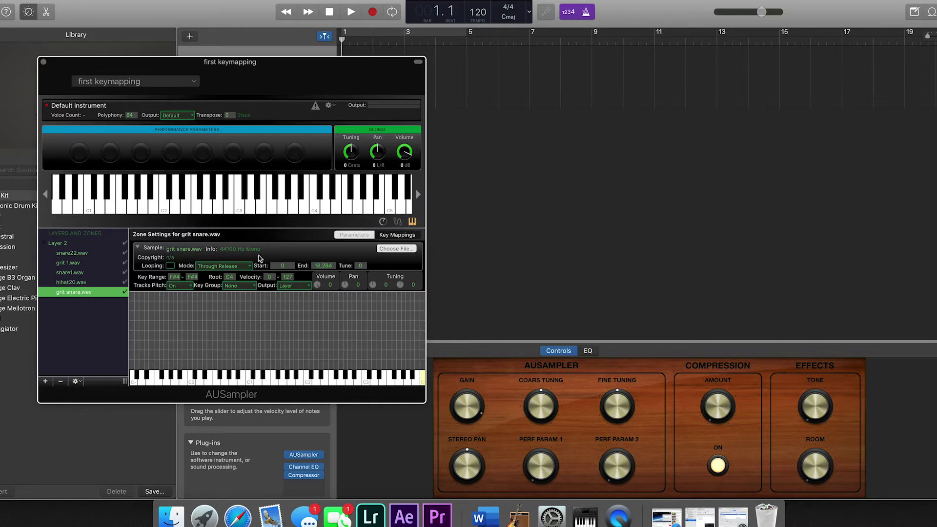
{"action": "left_click", "coordinate": [91, 243]}
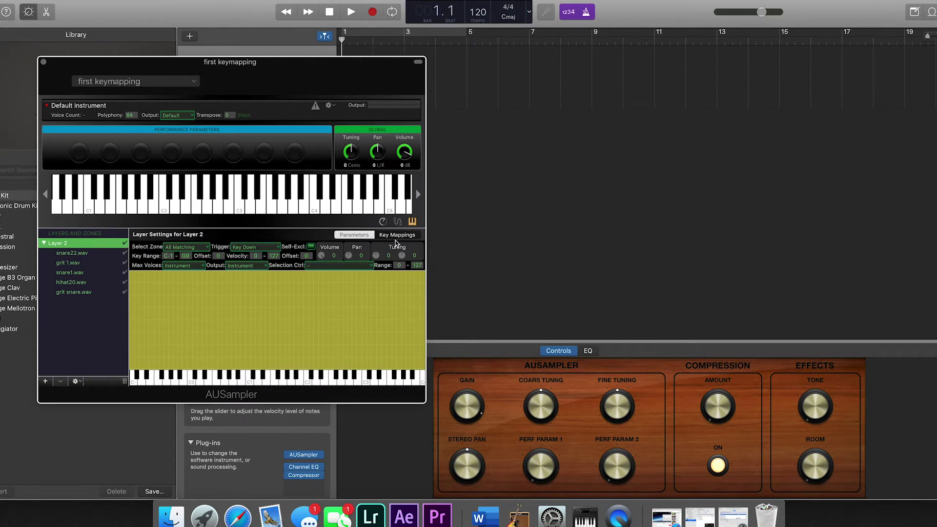
{"action": "left_click", "coordinate": [412, 234]}
{"action": "left_click", "coordinate": [361, 234]}
{"action": "left_click", "coordinate": [354, 235]}
{"action": "left_click", "coordinate": [399, 235]}
{"action": "left_click", "coordinate": [73, 253]}
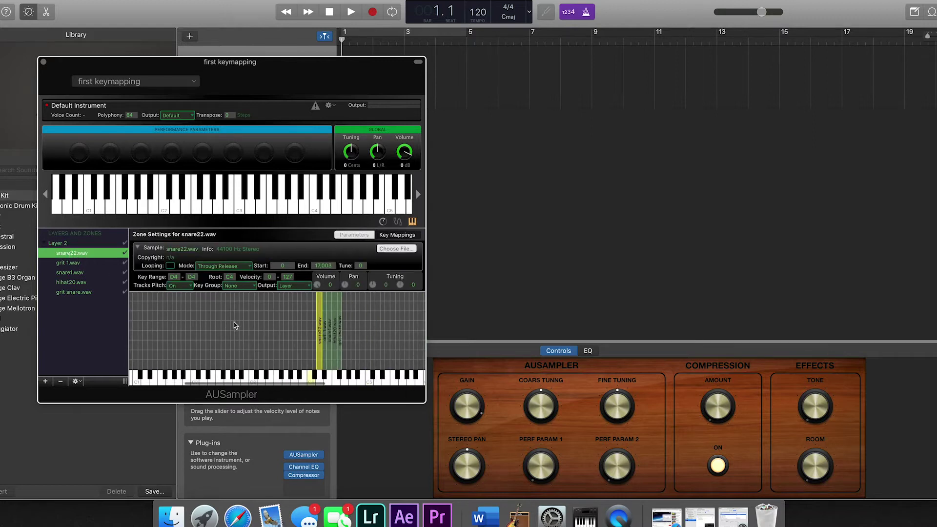
{"action": "scroll", "coordinate": [234, 325], "scroll_direction": "right", "scroll_amount": 5}
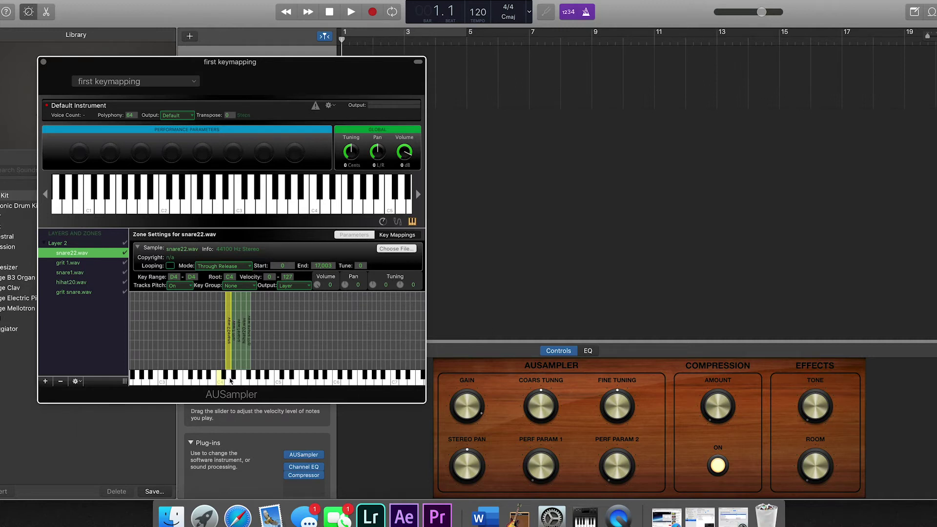
{"action": "left_click_drag", "start_coordinate": [230, 381], "coordinate": [243, 378]}
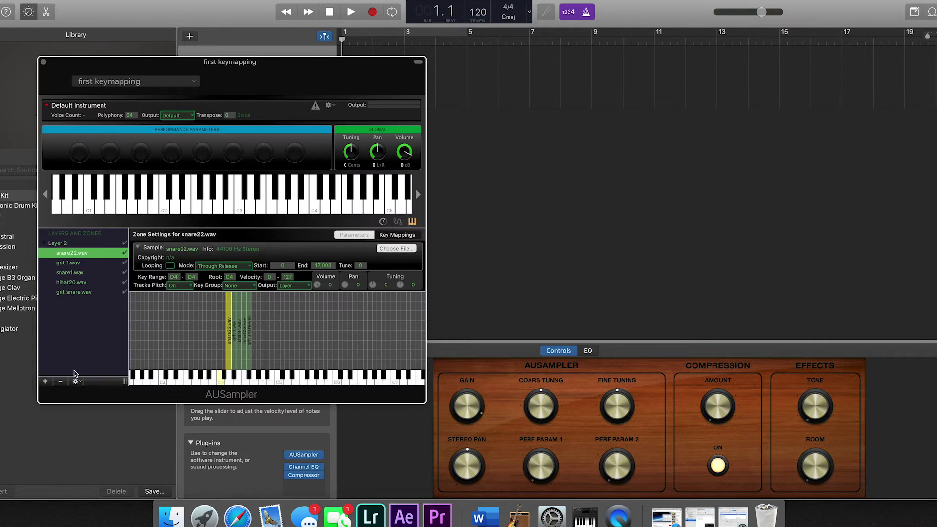
{"action": "left_click", "coordinate": [93, 293]}
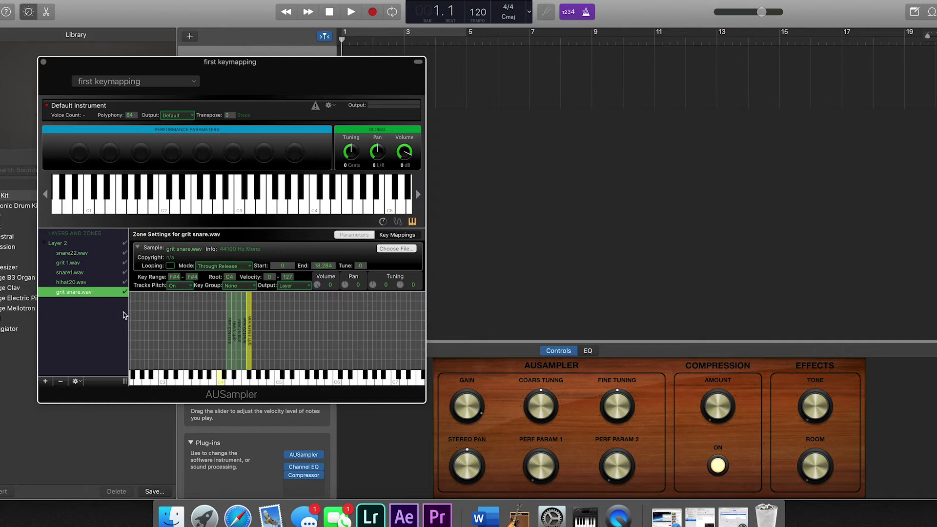
- Replace the zone's sample with b.wav from Downloads > x.shulz lofi kit > kicks, previewing it first
{"action": "left_click", "coordinate": [46, 380]}
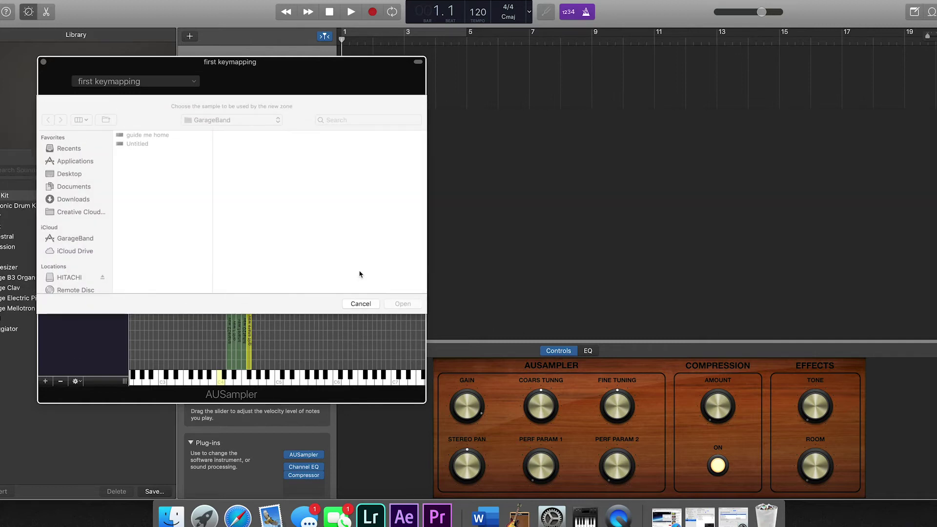
{"action": "left_click", "coordinate": [359, 303]}
{"action": "left_click", "coordinate": [392, 249]}
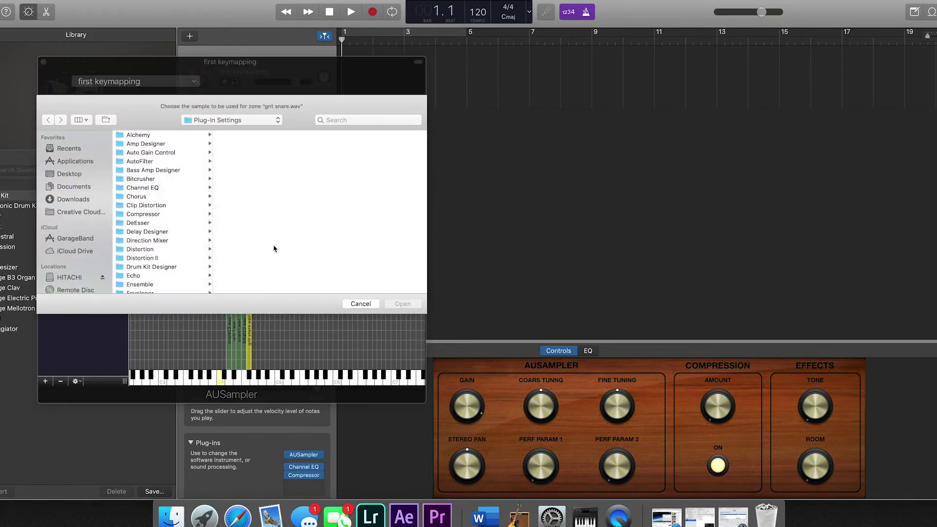
{"action": "left_click", "coordinate": [82, 200]}
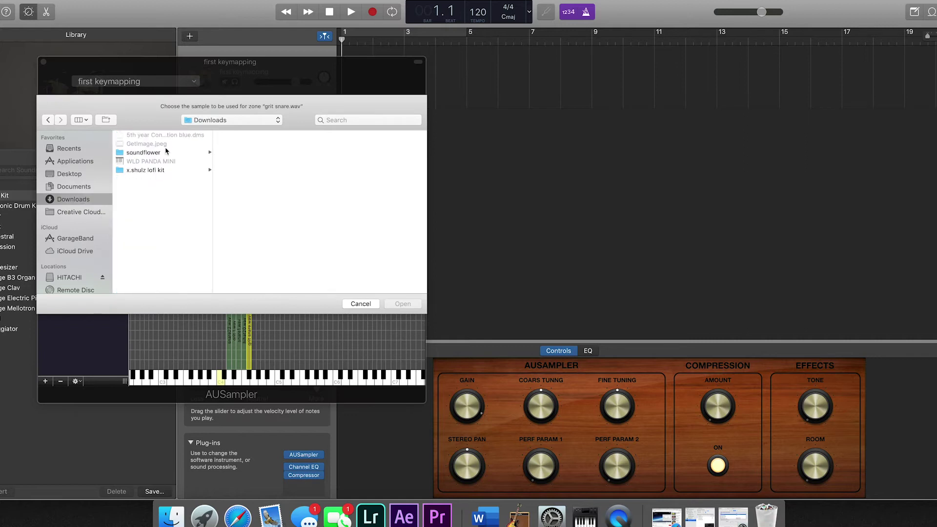
{"action": "left_click", "coordinate": [152, 170]}
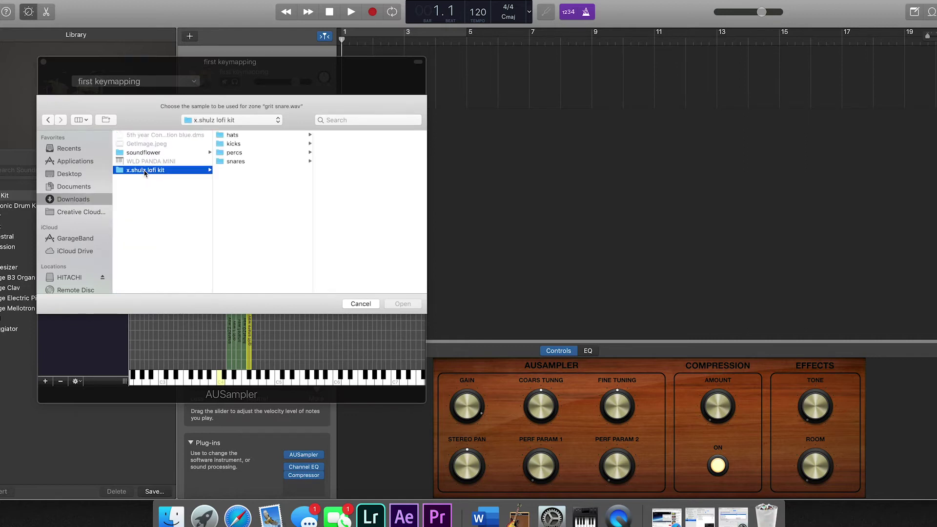
{"action": "left_click", "coordinate": [257, 136]}
{"action": "left_click", "coordinate": [242, 145]}
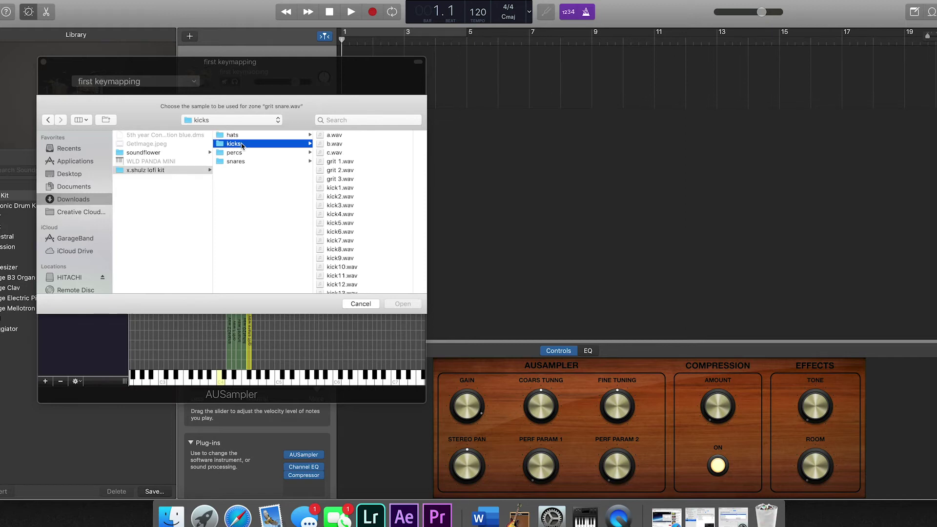
{"action": "left_click", "coordinate": [348, 145]}
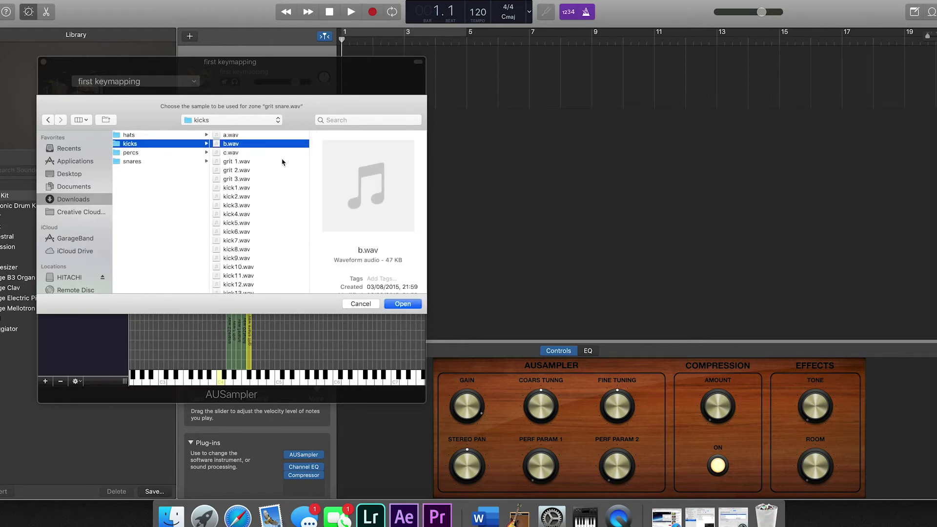
{"action": "key", "text": "space"}
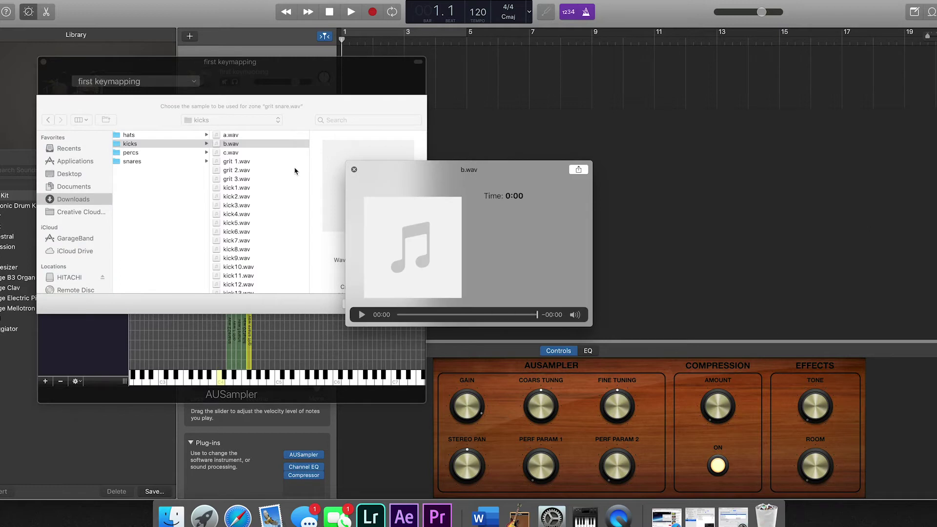
{"action": "left_click", "coordinate": [354, 169]}
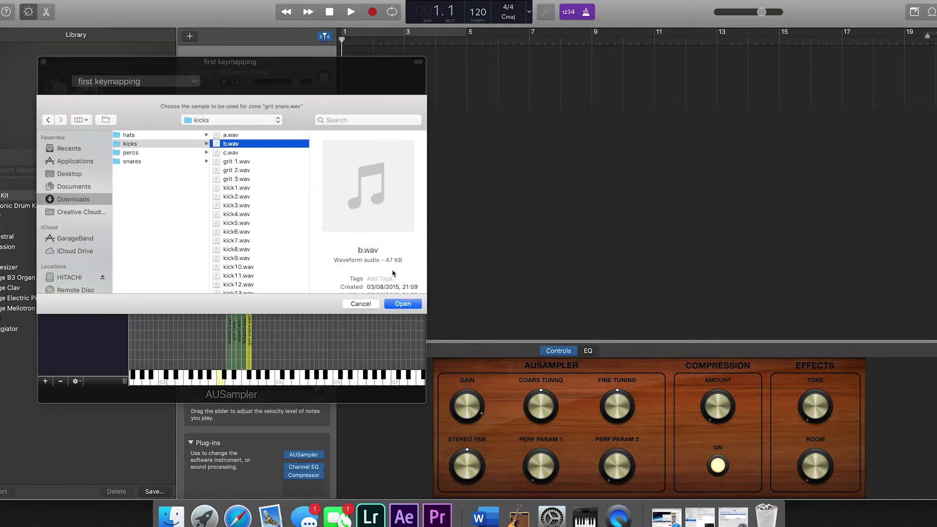
{"action": "left_click", "coordinate": [402, 304]}
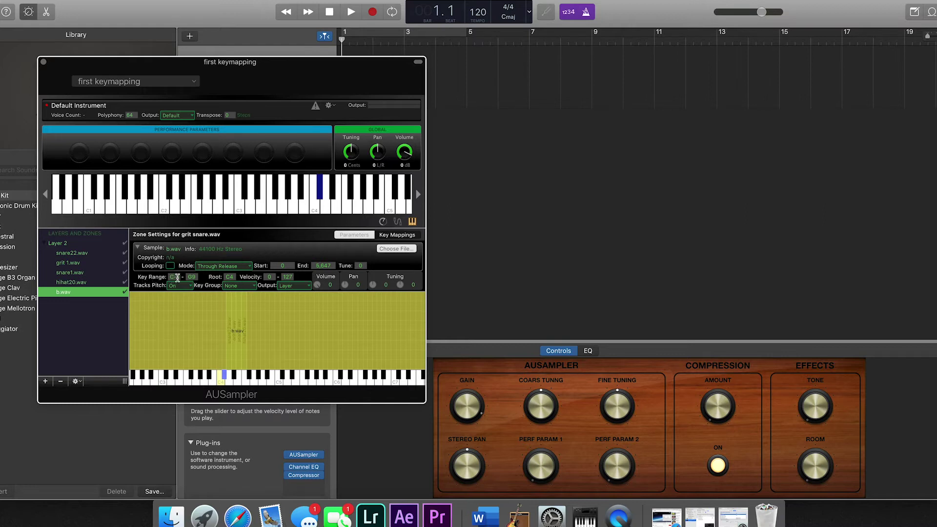
- Audition the newly loaded b.wav kick three times on the zone keyboard
{"action": "left_click", "coordinate": [251, 379]}
{"action": "left_click", "coordinate": [250, 379]}
{"action": "left_click", "coordinate": [251, 379]}
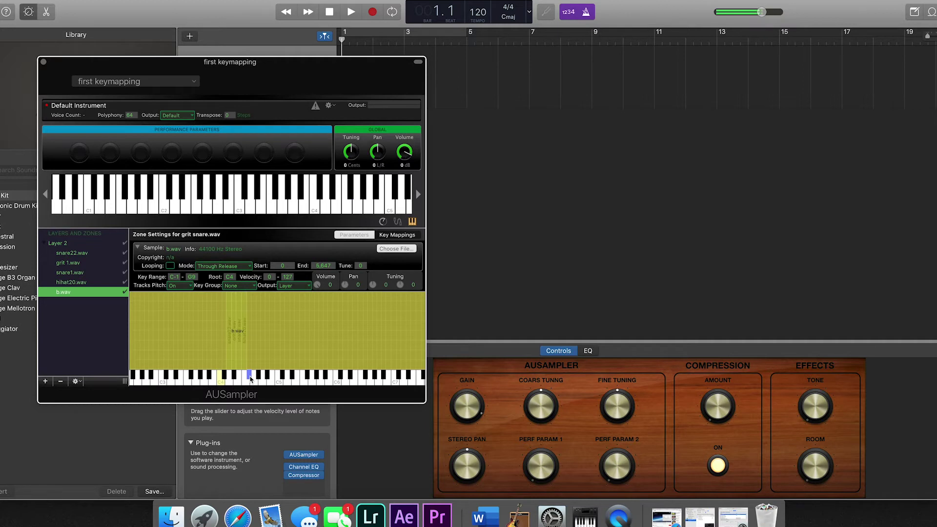
- Inspect the snare1.wav and hihat20.wav zones, then edit b.wav's low key to G4
{"action": "left_click", "coordinate": [97, 271]}
{"action": "left_click", "coordinate": [96, 281]}
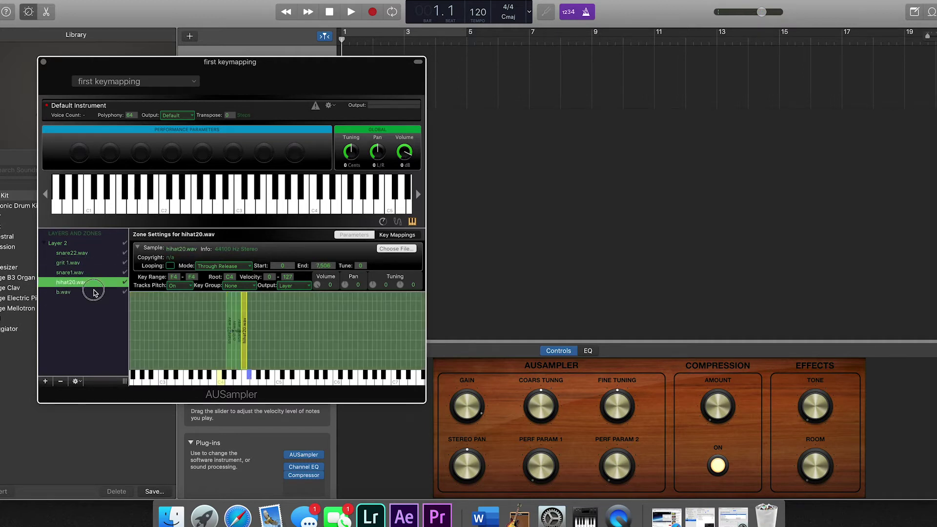
{"action": "left_click", "coordinate": [95, 292]}
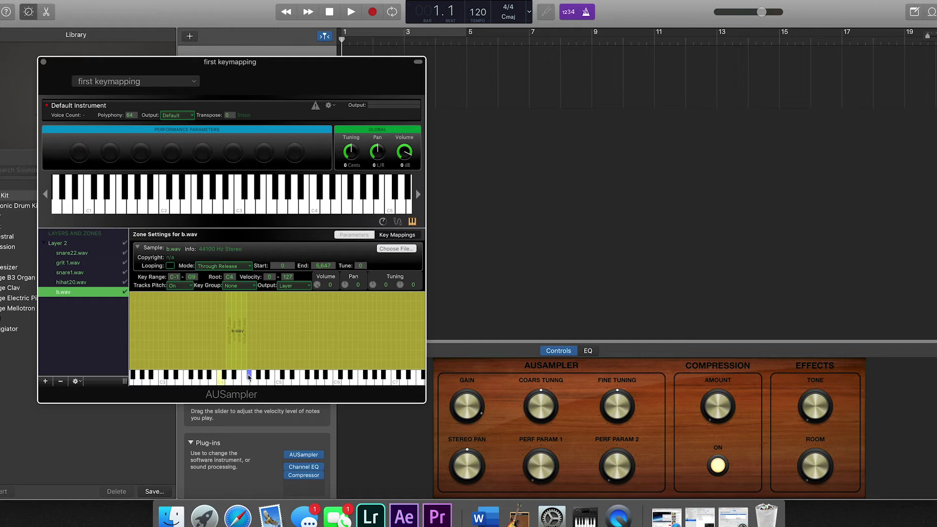
{"action": "left_click", "coordinate": [174, 277]}
- Narrow b.wav's key range to the single key F#4 and set Tracks Pitch to Off
{"action": "key", "text": "Tab"}
{"action": "type", "text": "G"}
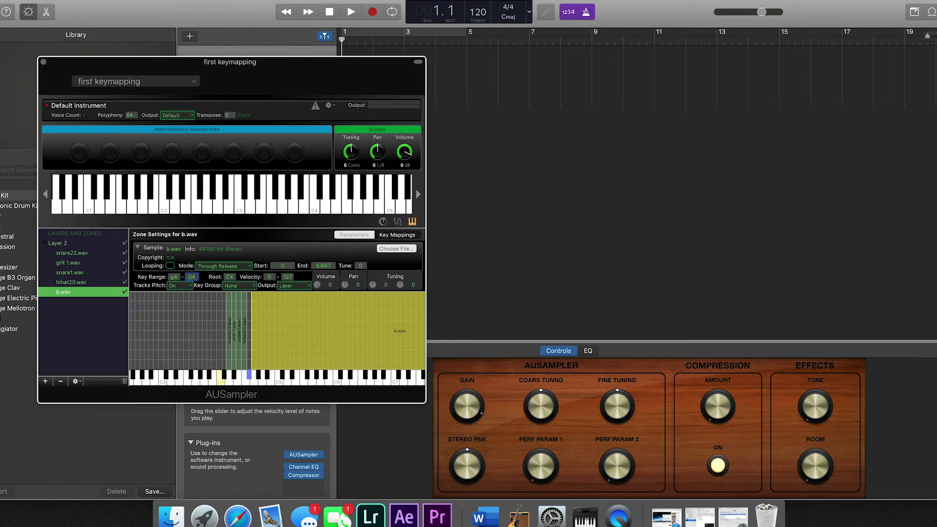
{"action": "type", "text": "4"}
{"action": "key", "text": "Return"}
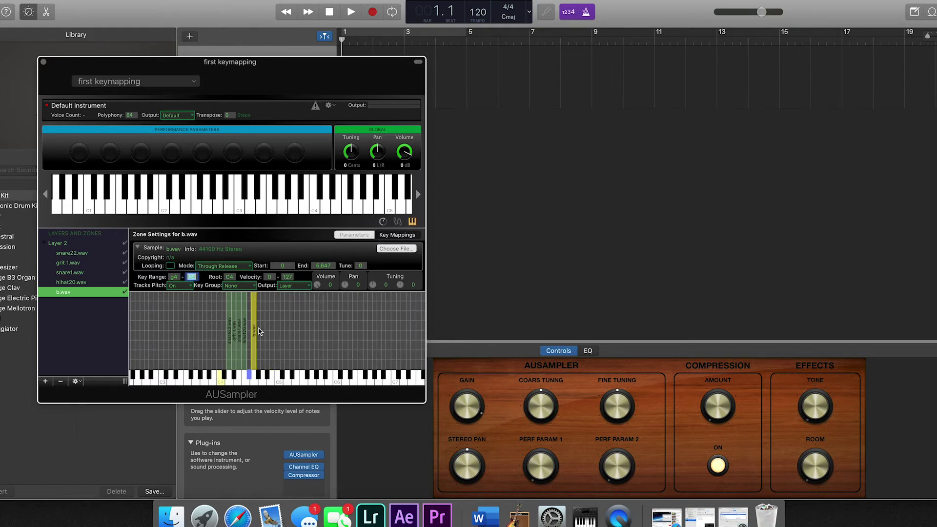
{"action": "mouse_move", "coordinate": [254, 334]}
{"action": "left_mouse_down"}
{"action": "mouse_move", "coordinate": [300, 334]}
{"action": "mouse_move", "coordinate": [259, 345]}
{"action": "left_mouse_up"}
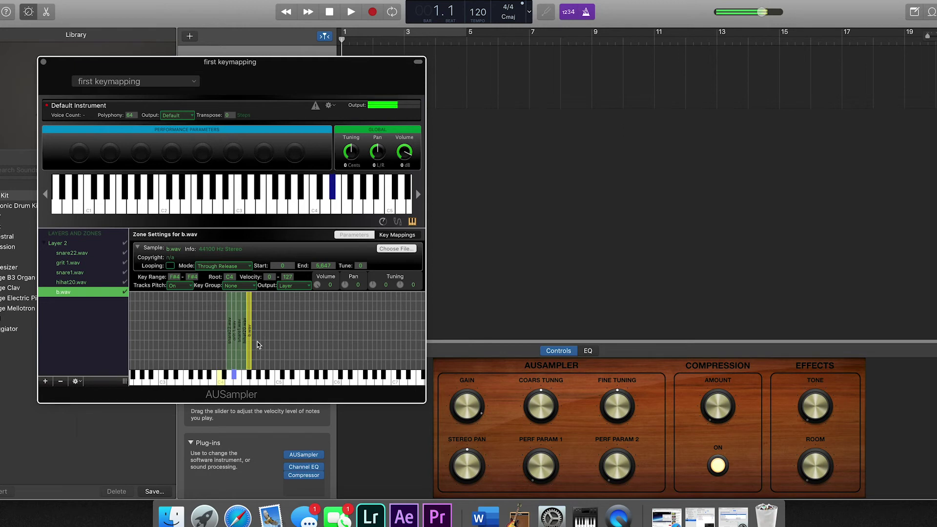
{"action": "left_click", "coordinate": [191, 288]}
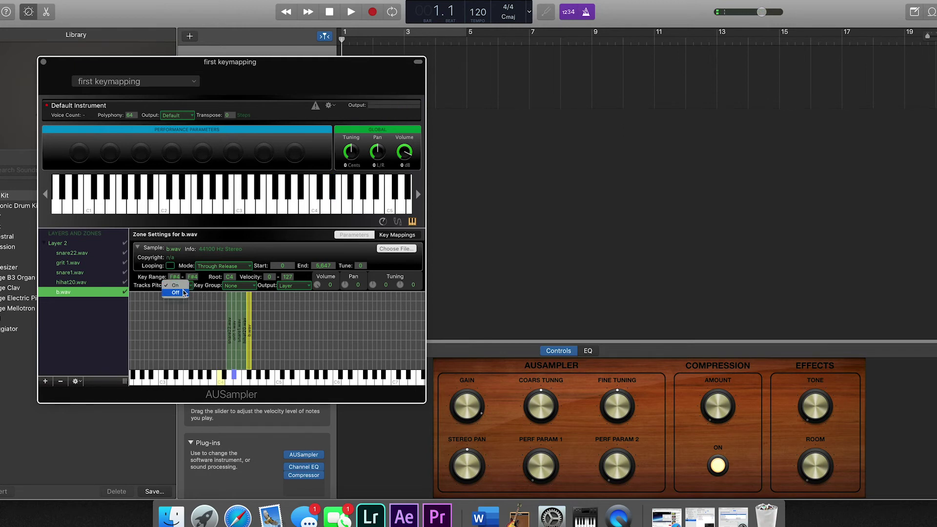
{"action": "left_click", "coordinate": [183, 293]}
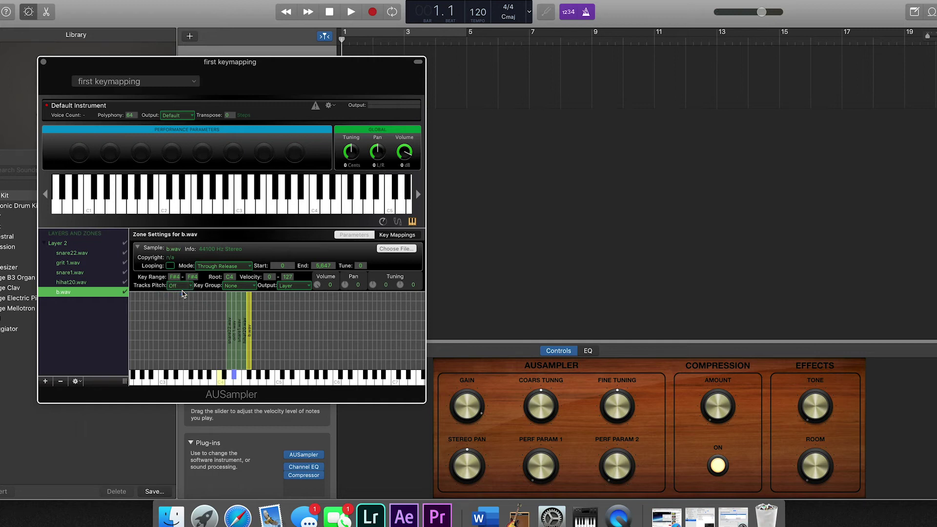